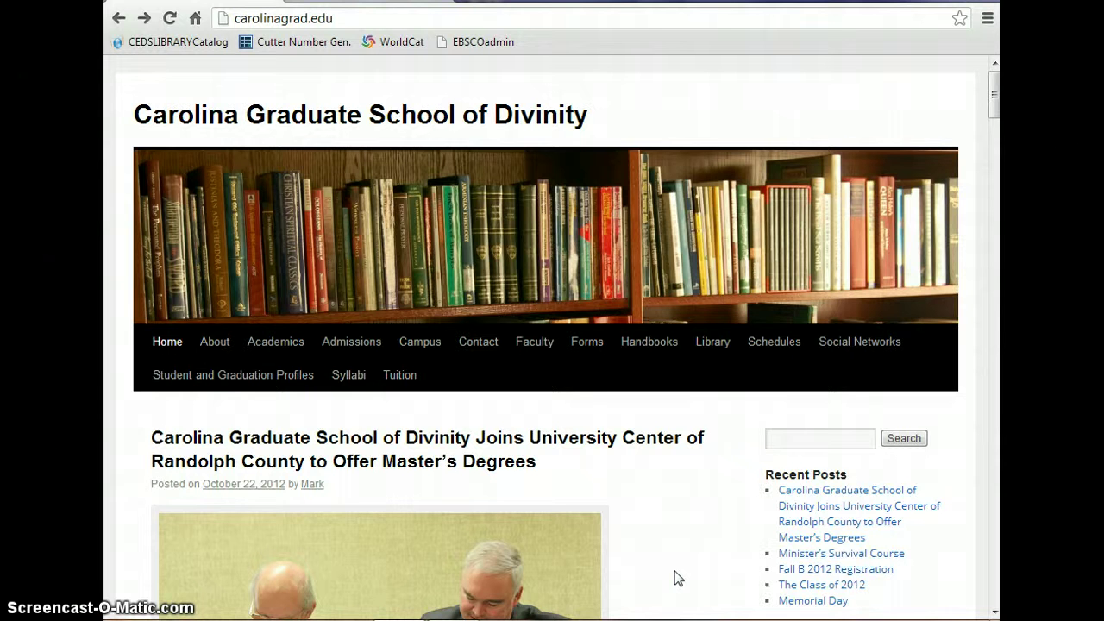
Go to the Carolina Graduate School of Divinity Library page and scroll down to the eBook Library link.
left_click(708, 347)
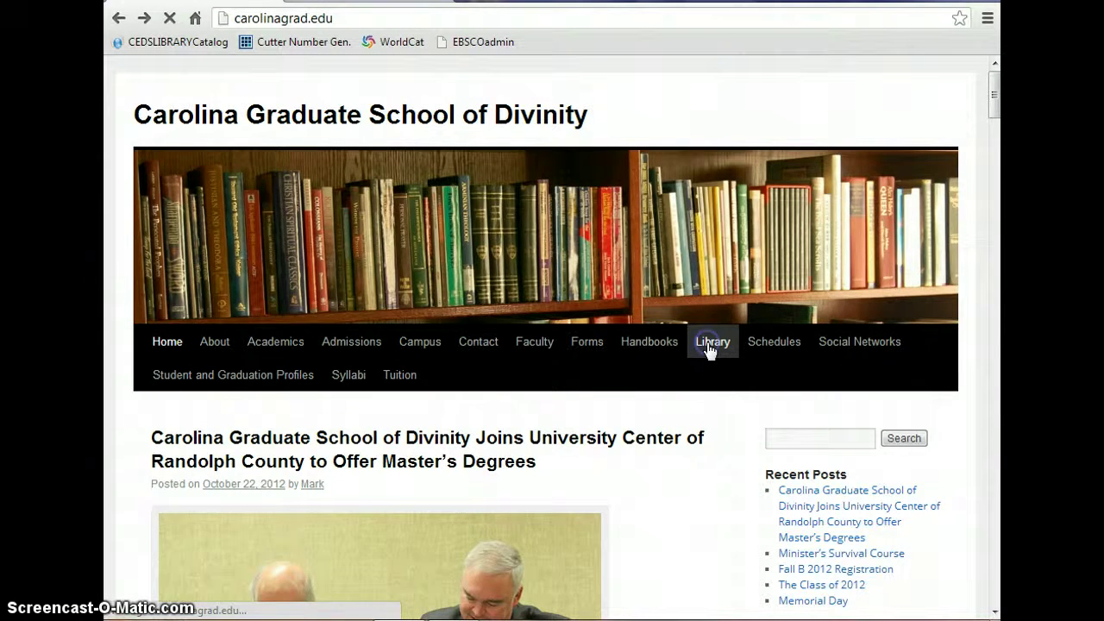
scroll(703, 409, "down", 1)
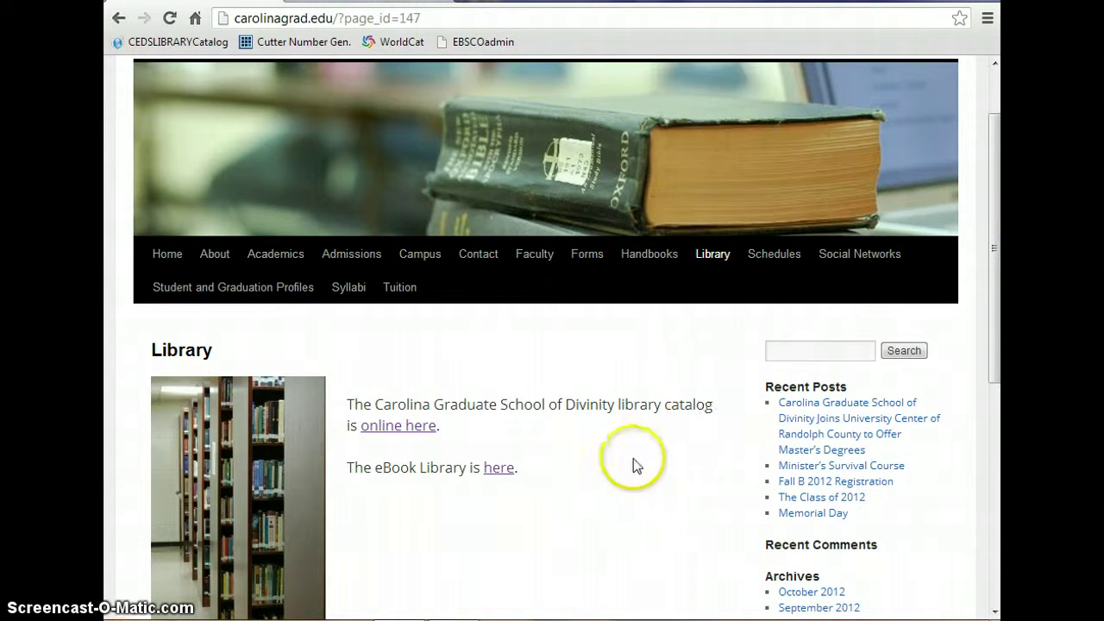
Follow the eBook Library link and log in to the EBSCOhost eBook Collection with the library account.
left_click(501, 470)
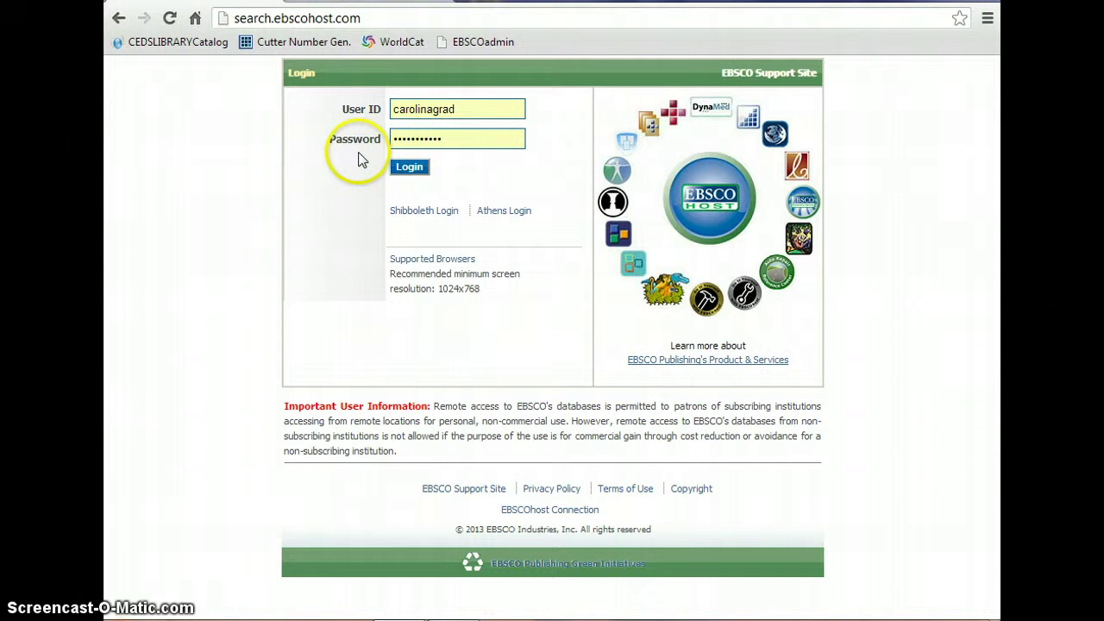
left_click(409, 166)
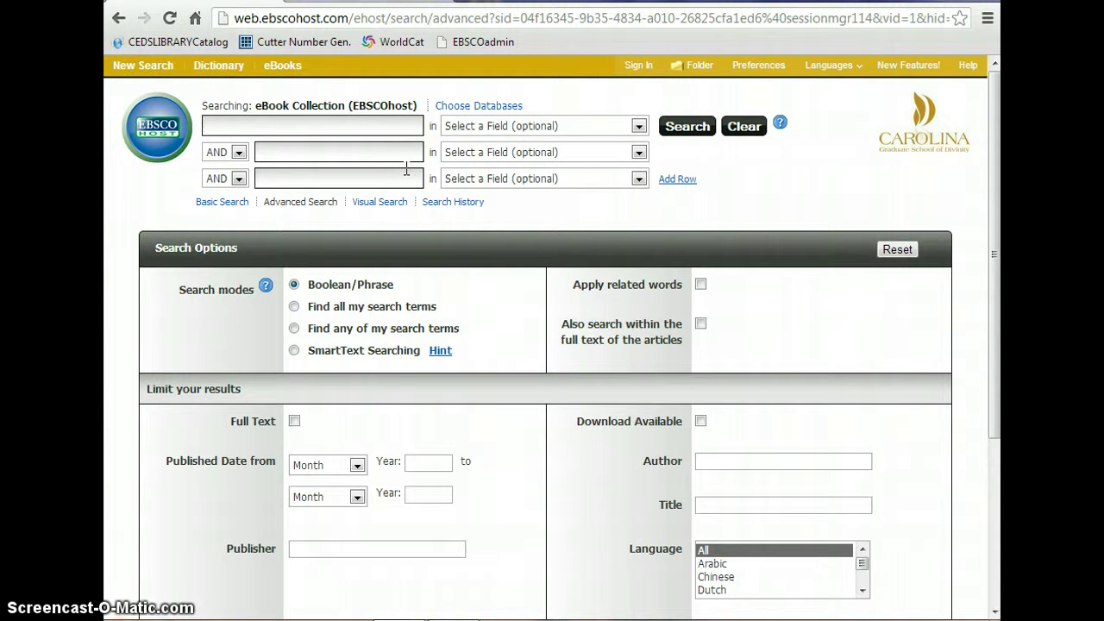
Search the eBook Collection for 'quakers' limited to Full Text, returning 16 results.
left_click(313, 126)
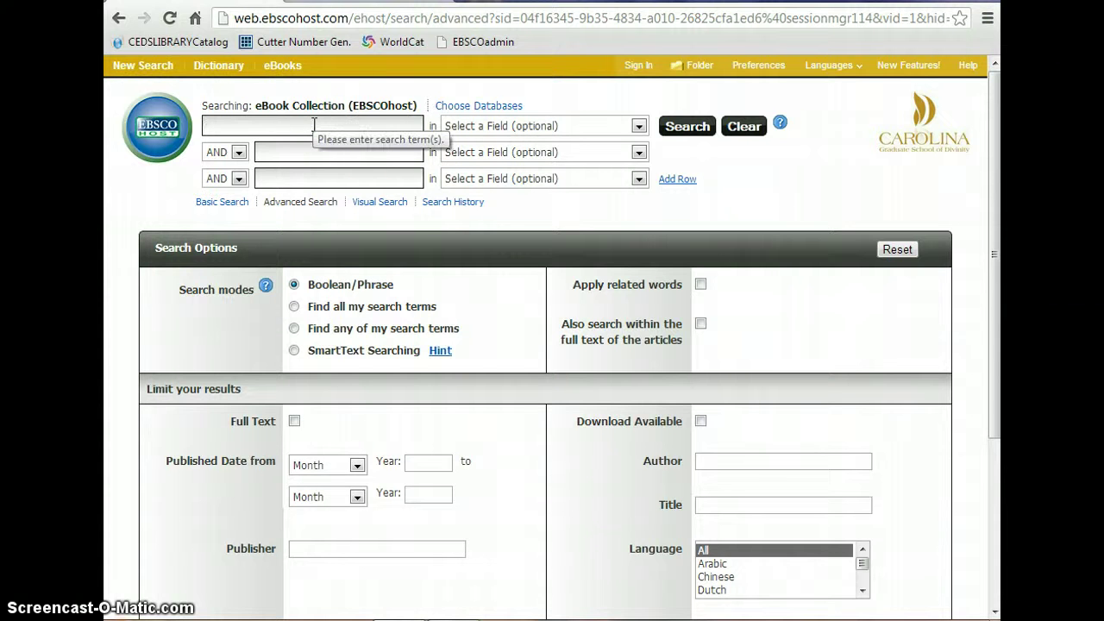
type("quakers")
left_click(365, 130)
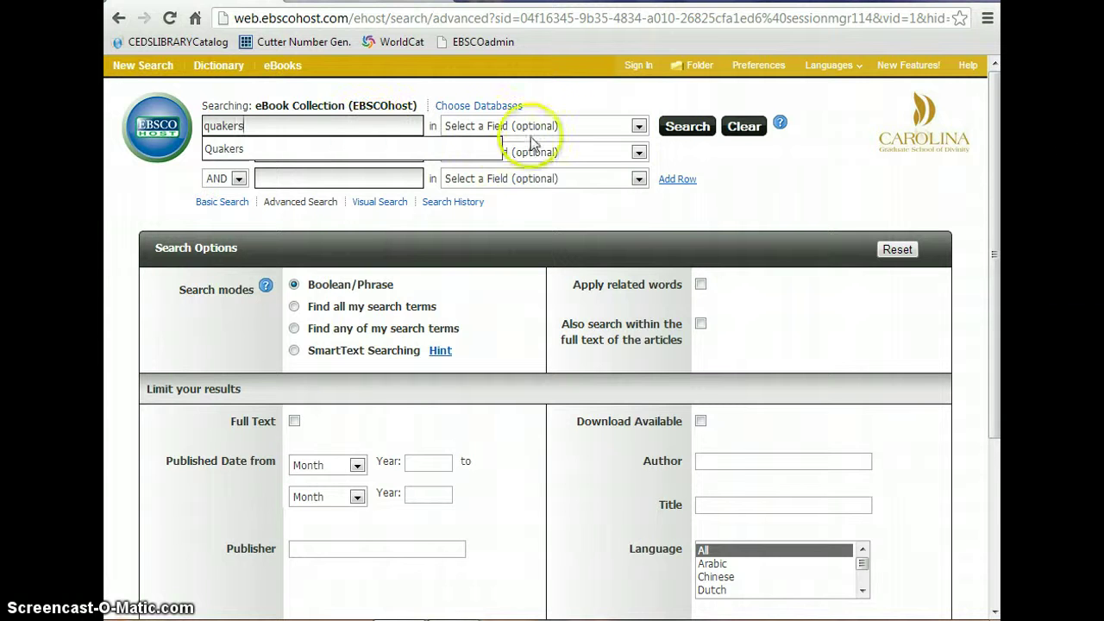
left_click(638, 127)
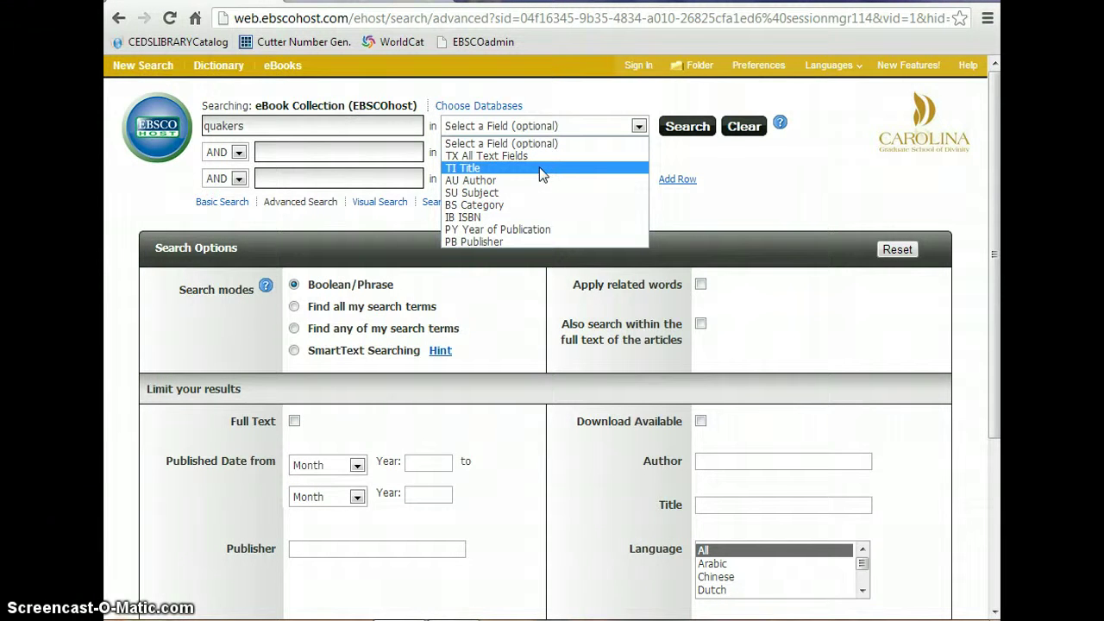
left_click(608, 113)
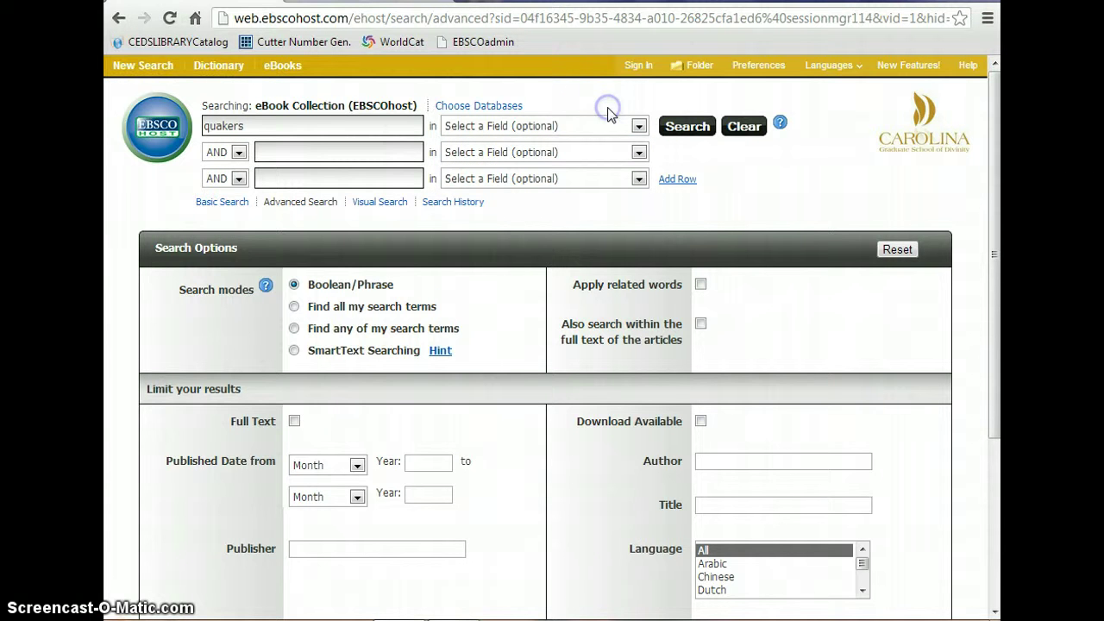
left_click(294, 421)
left_click(689, 128)
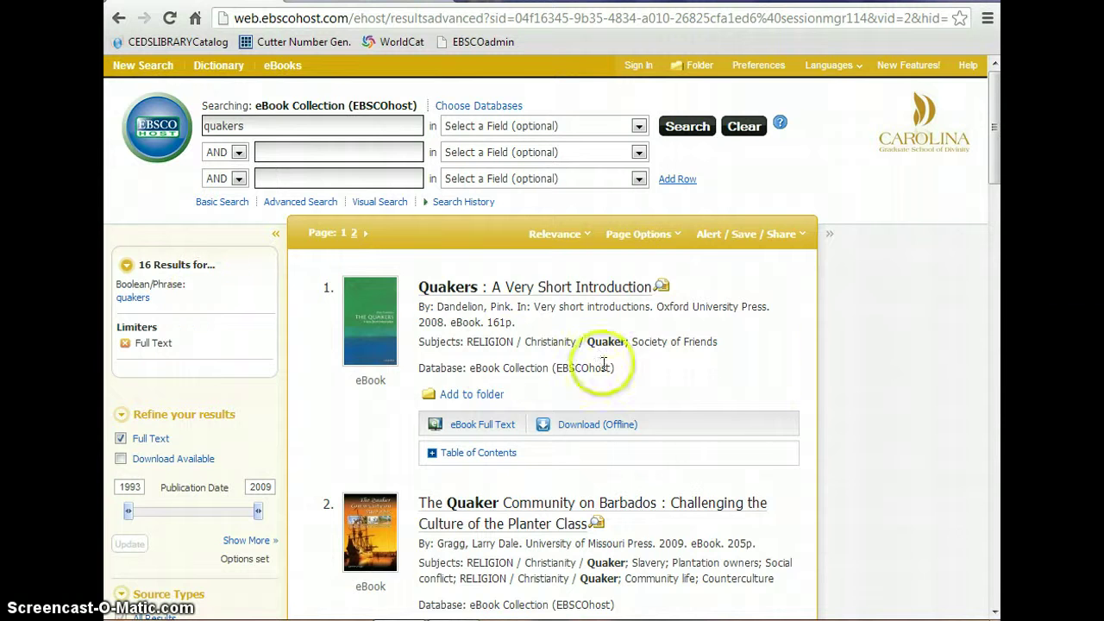
Open the 'Quakers: A Very Short Introduction' record and browse its relevant pages and table of contents.
scroll(767, 370, "down", 1)
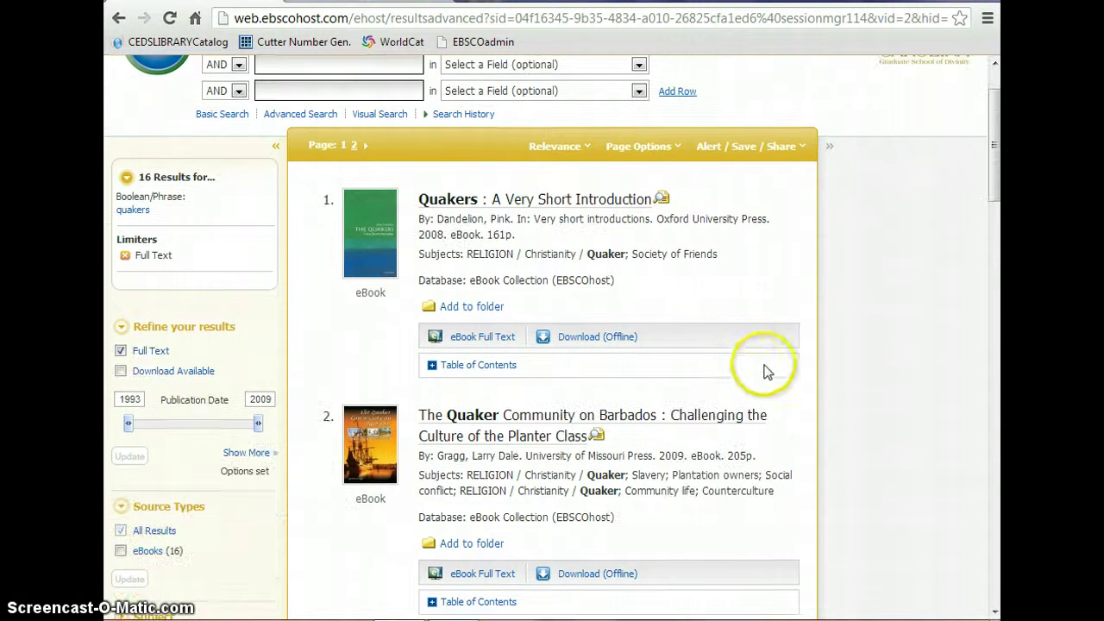
left_click(540, 201)
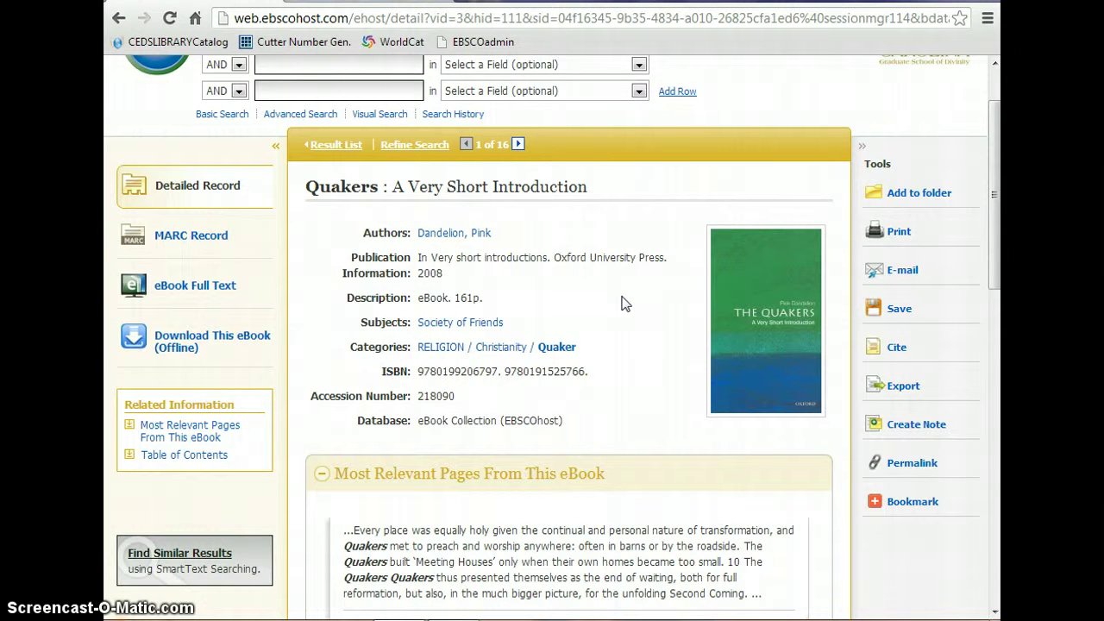
scroll(625, 304, "down", 3)
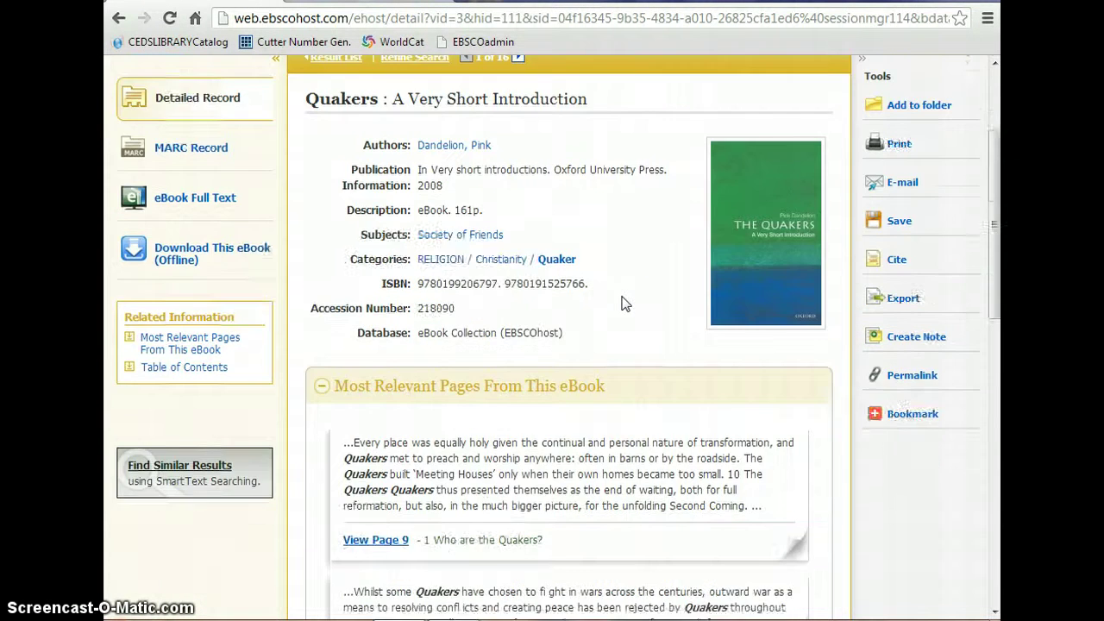
left_click(649, 294)
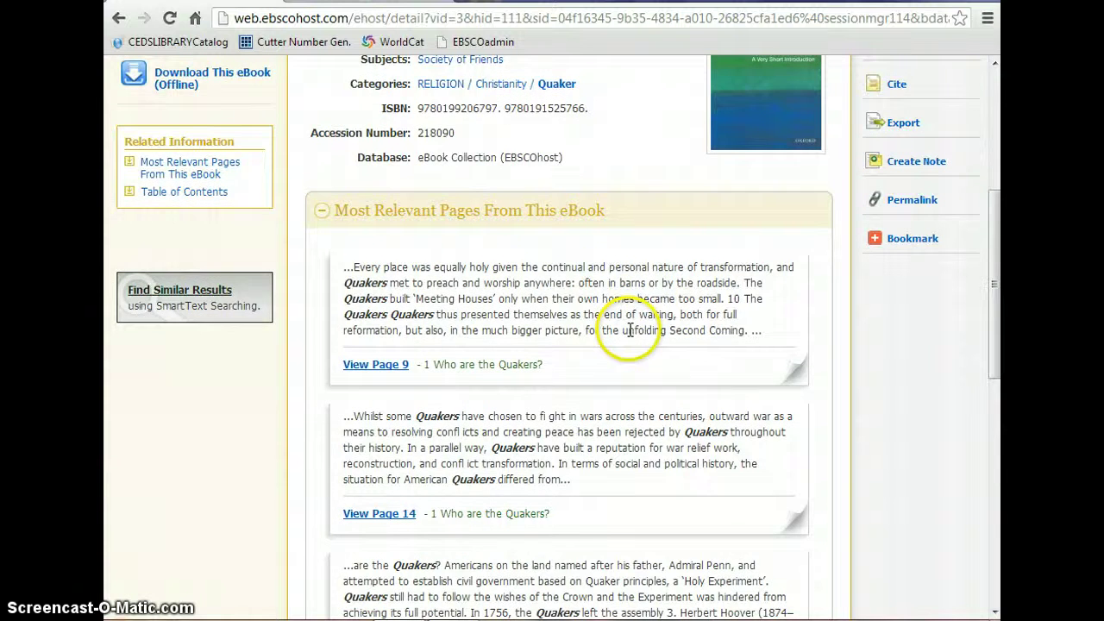
scroll(630, 334, "down", 2)
scroll(630, 335, "down", 4)
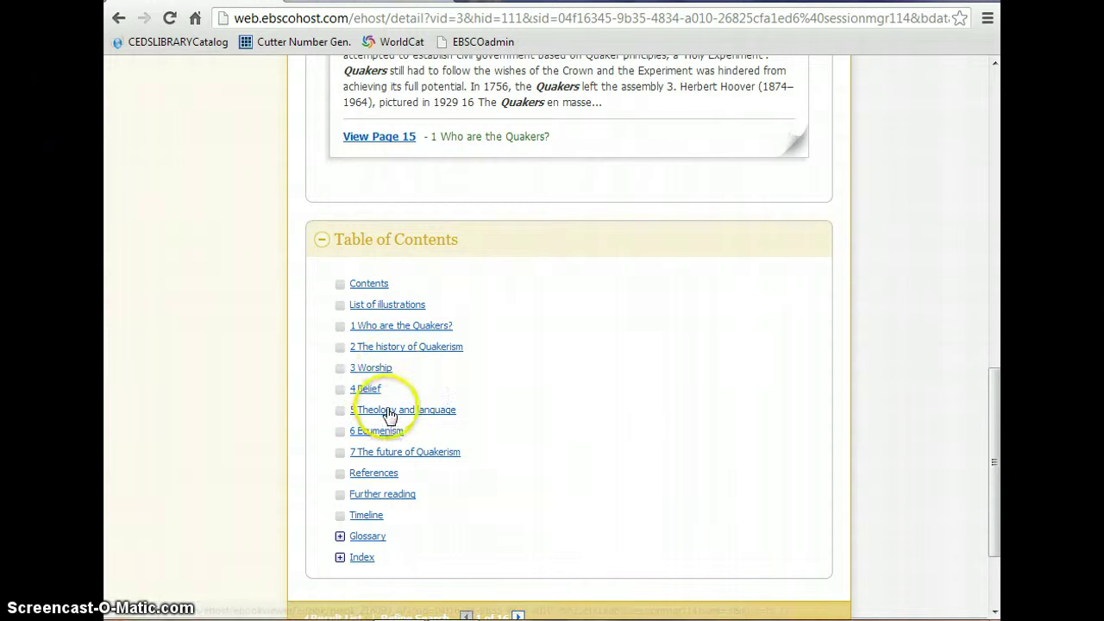
scroll(509, 412, "up", 6)
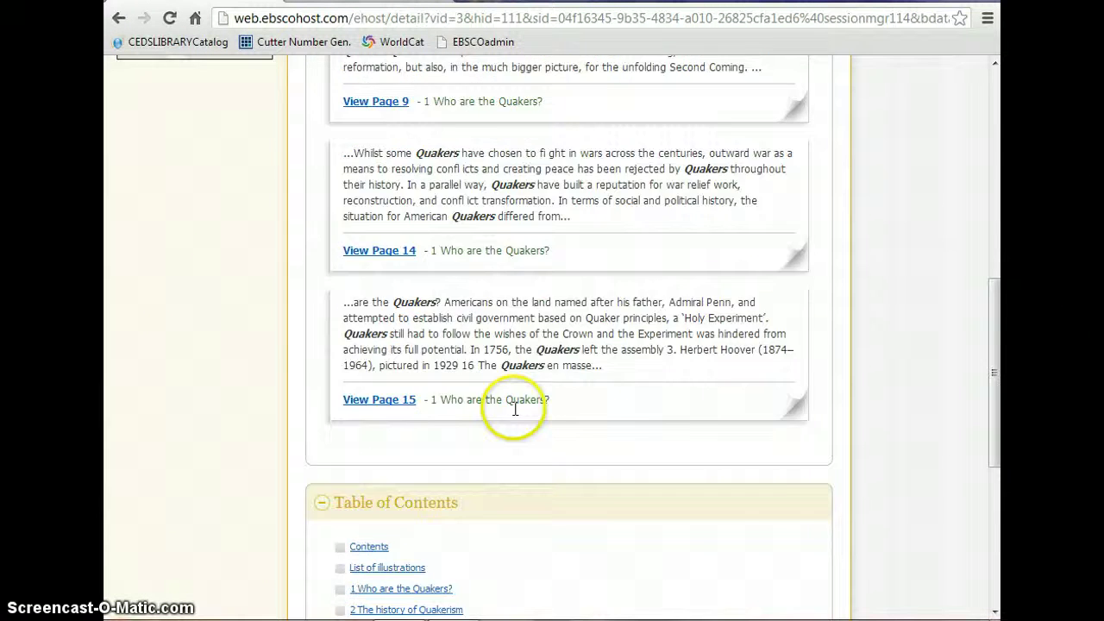
scroll(515, 412, "up", 3)
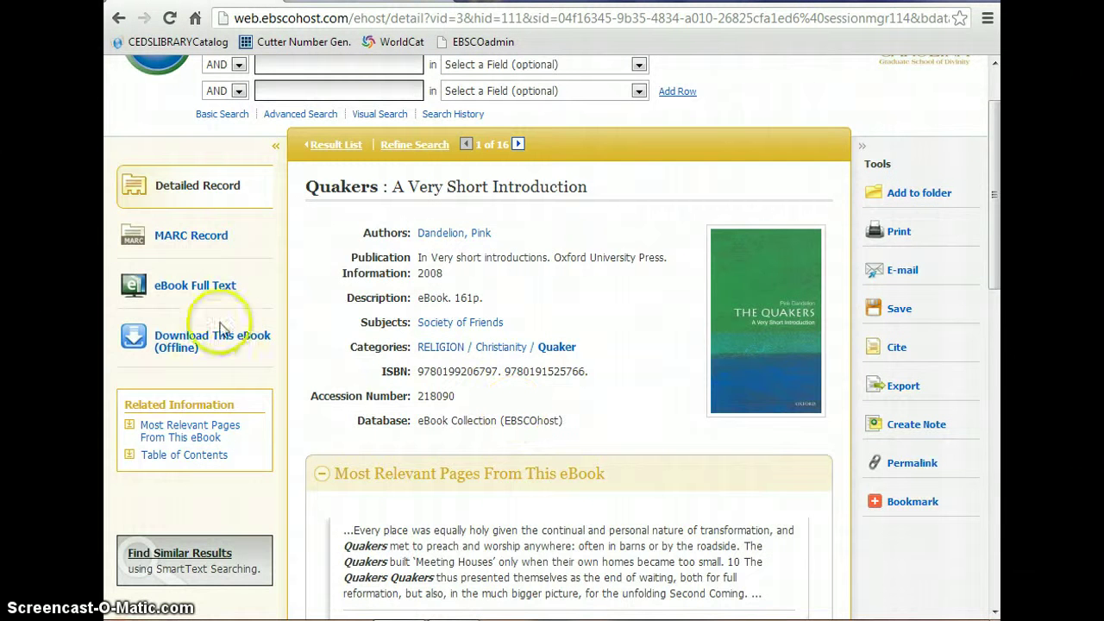
Preview the Quakers eBook full text, return to its record, and request the offline download.
left_click(181, 294)
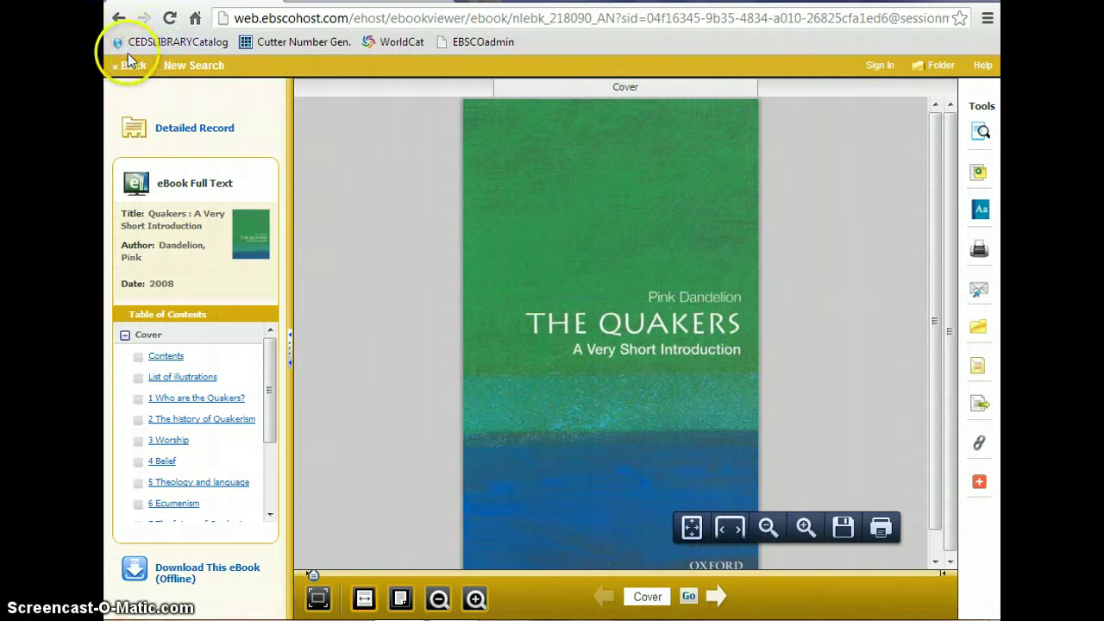
left_click(120, 21)
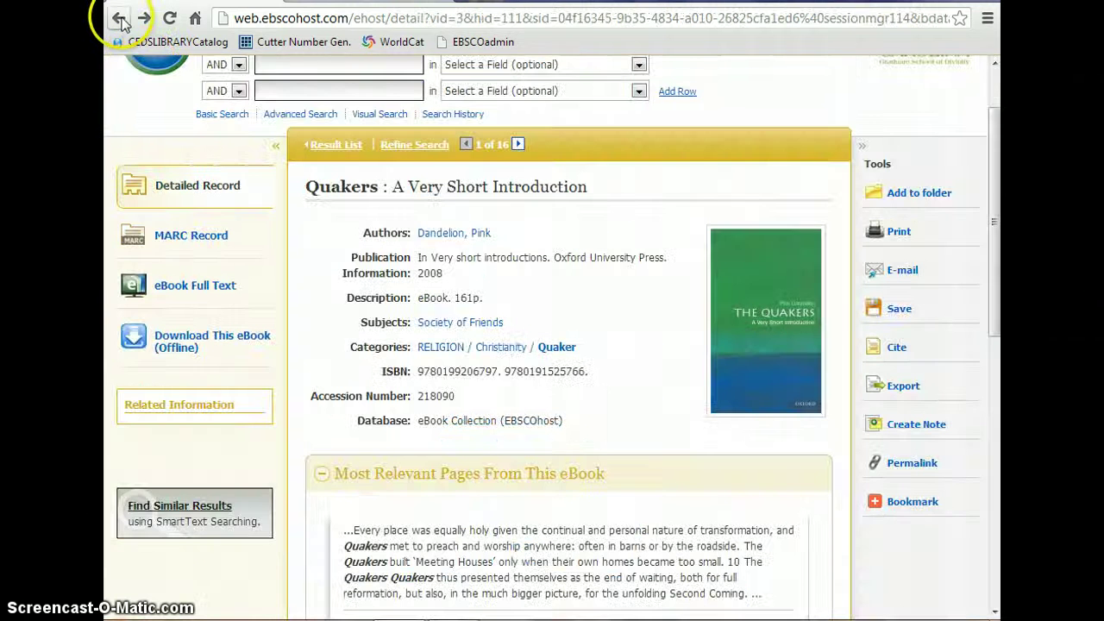
left_click(231, 344)
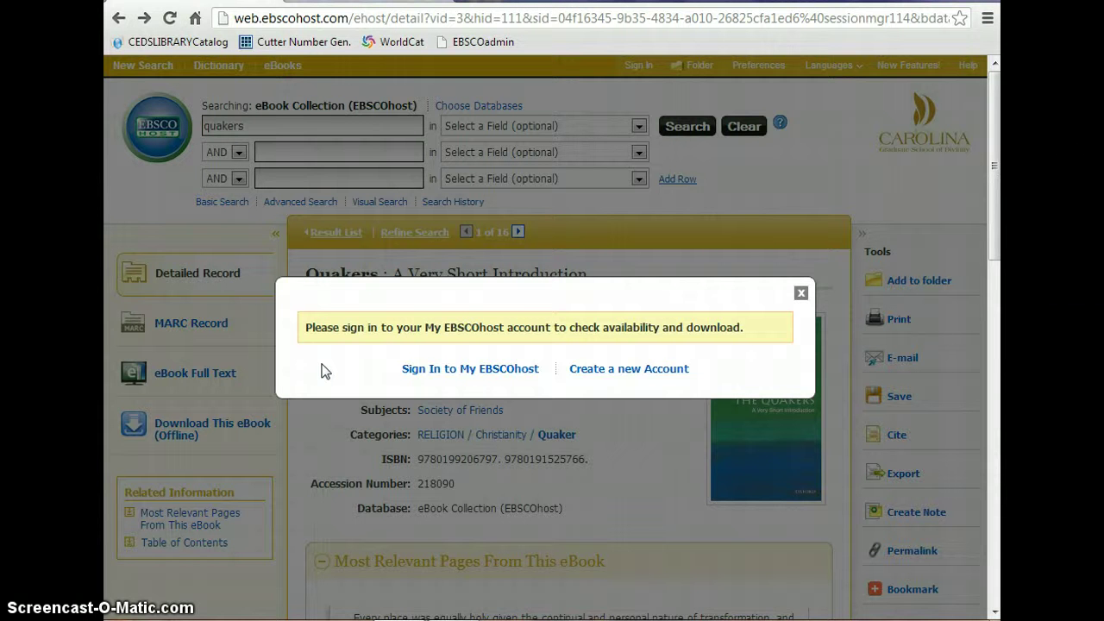
Sign in to My EBSCOhost with the account user name and password, retrying after the rejected password.
left_click(423, 369)
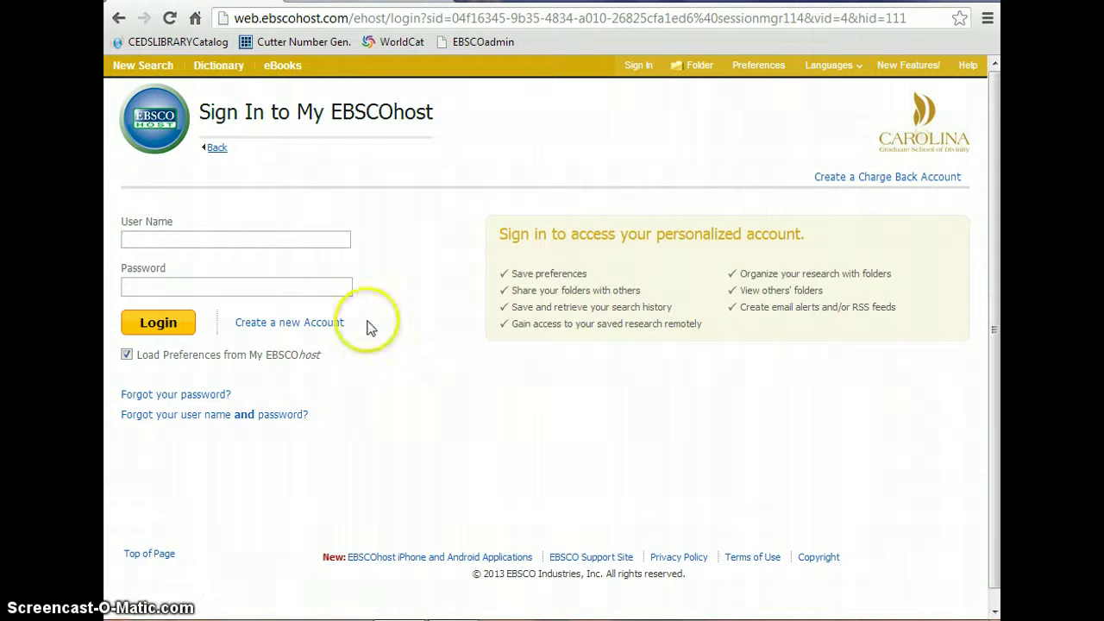
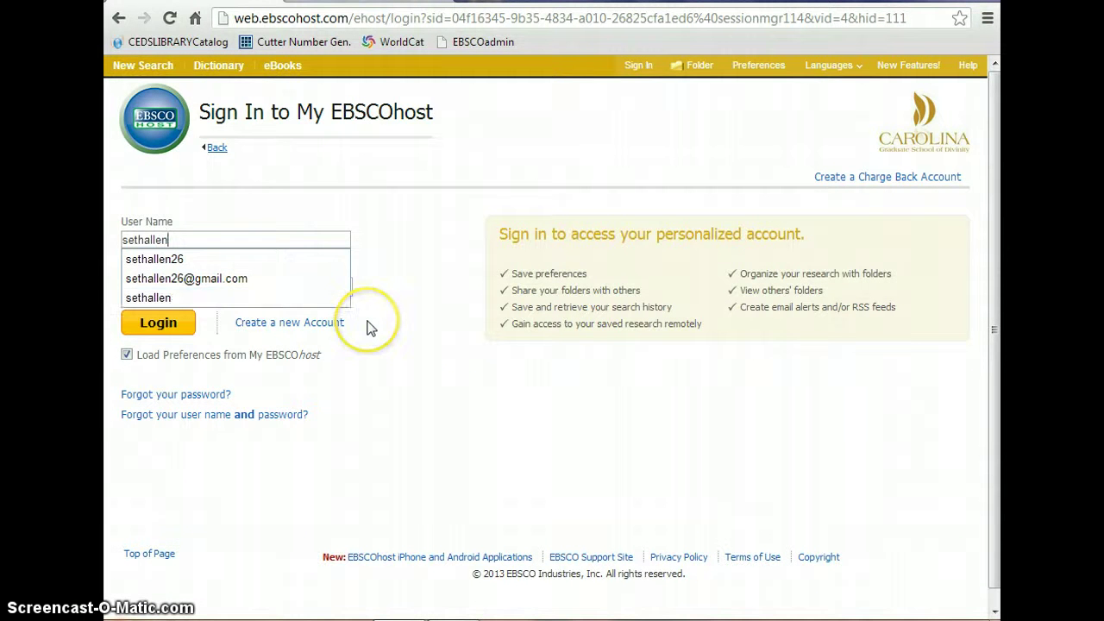
left_click(295, 289)
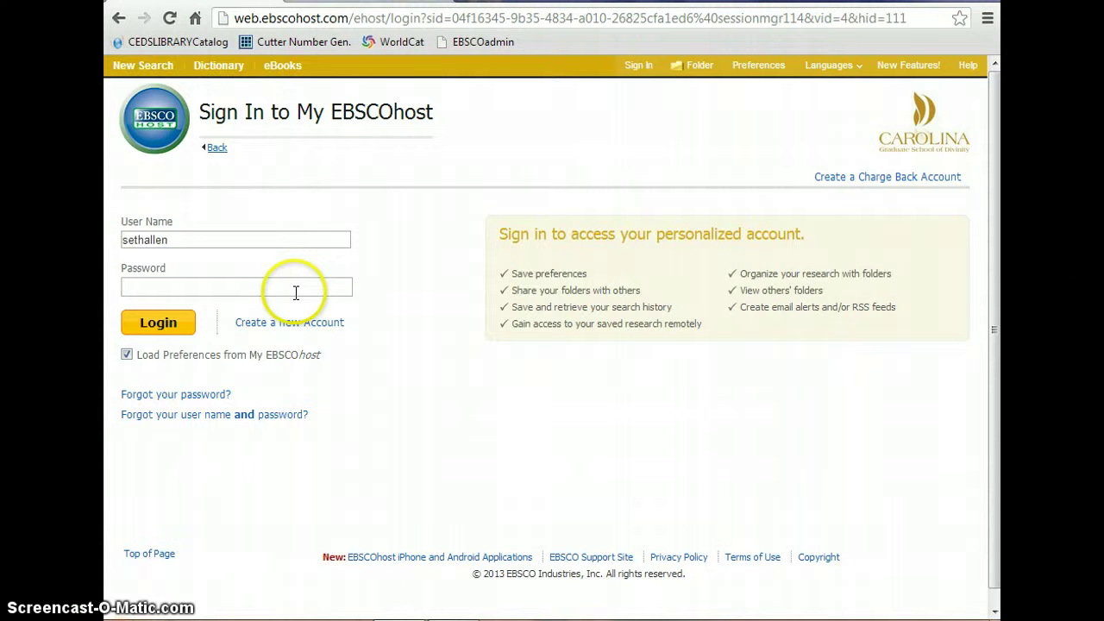
type("•••••••")
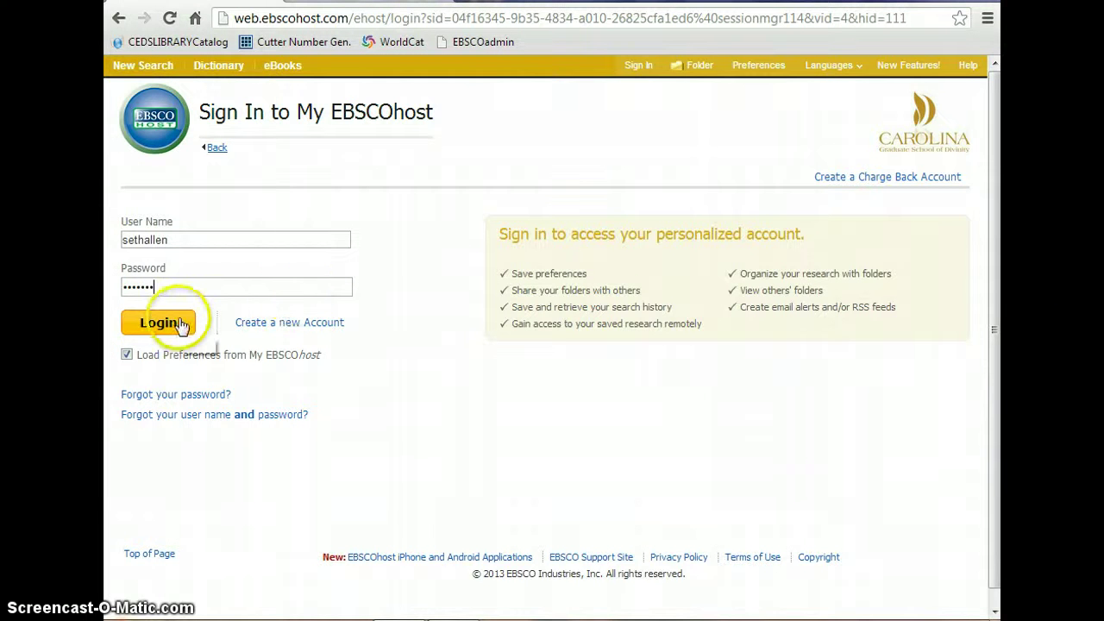
left_click(158, 323)
left_click(182, 330)
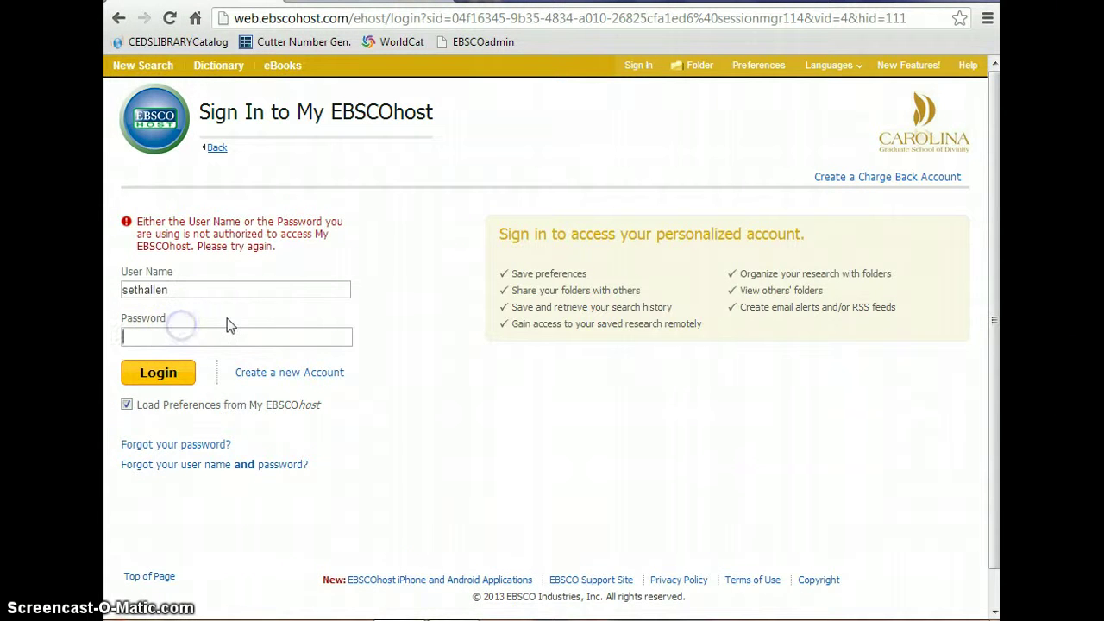
type("•••••••••")
key("Return")
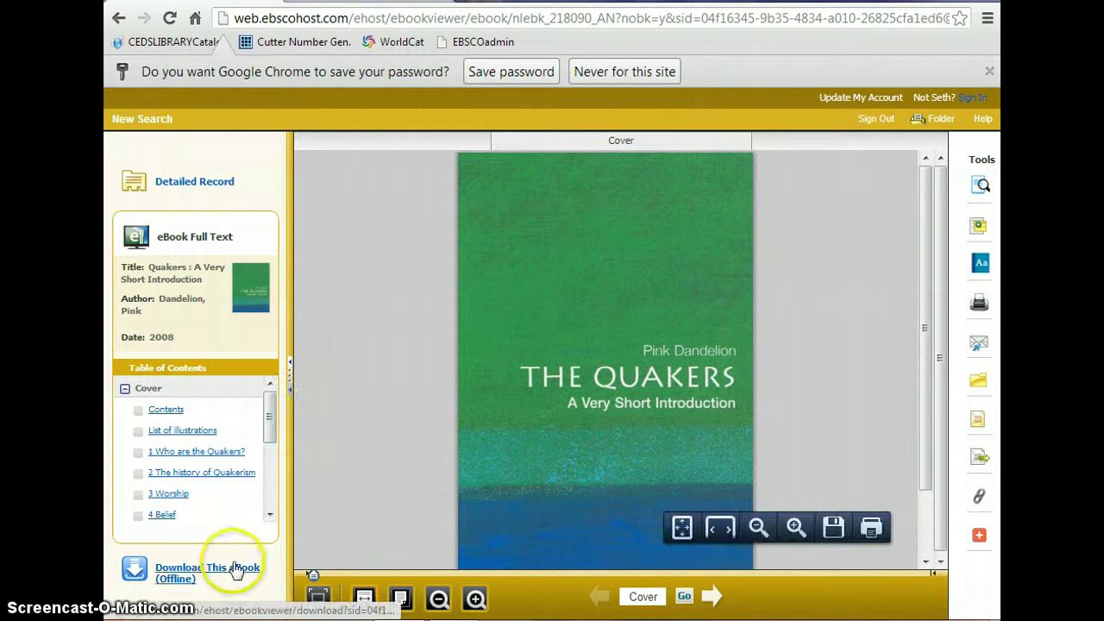
Review the Quakers eBook offline checkout dialog, then dismiss it to return to the record.
left_click(233, 573)
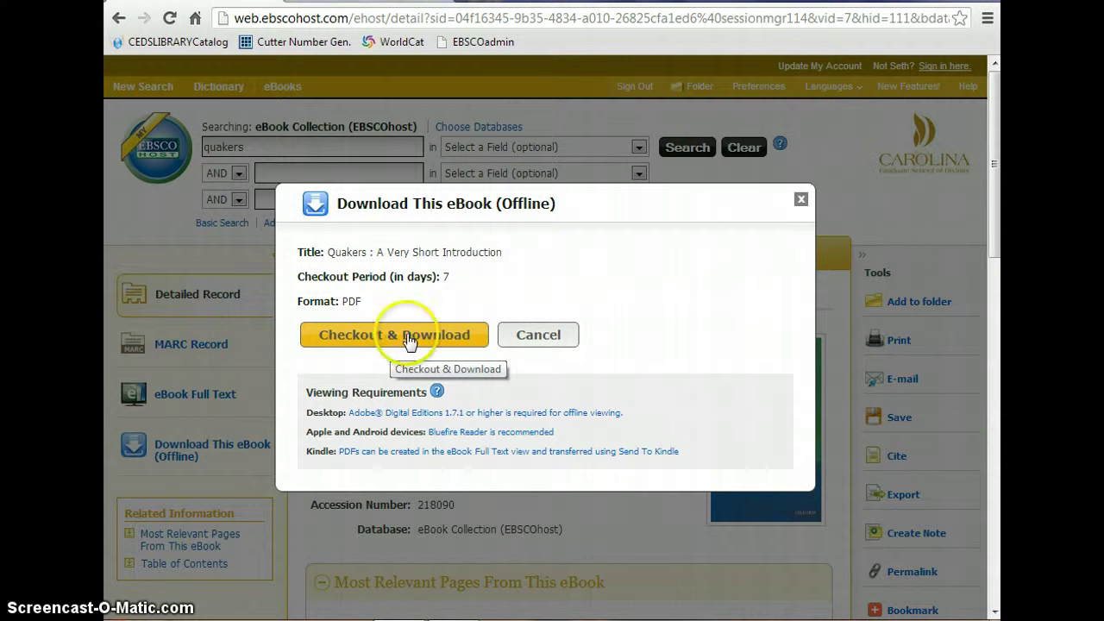
left_click(802, 203)
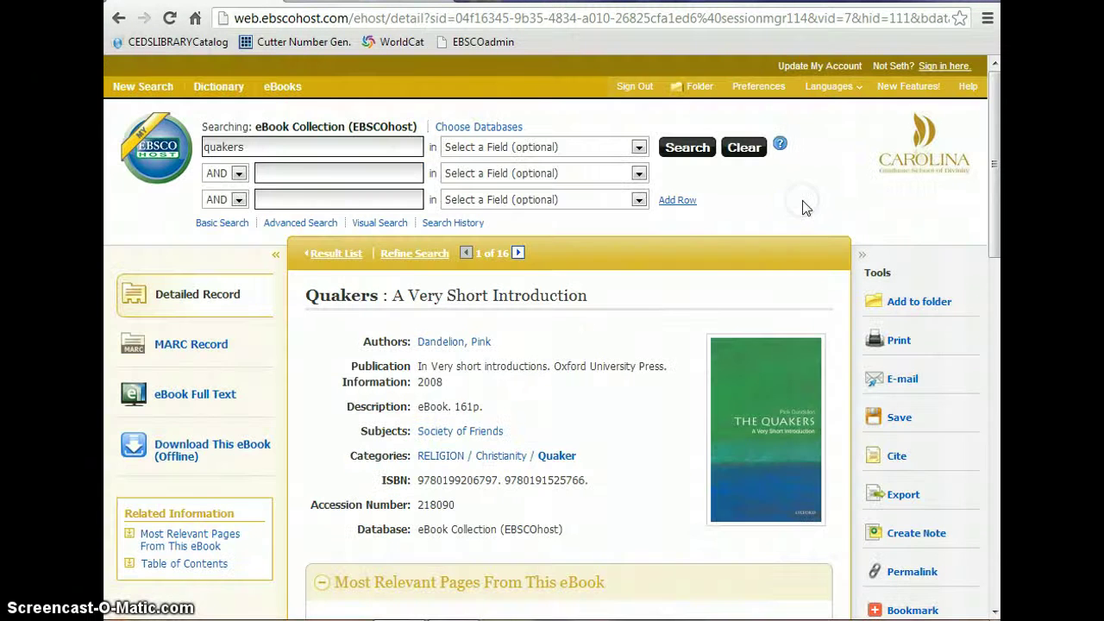
scroll(875, 212, "down", 1)
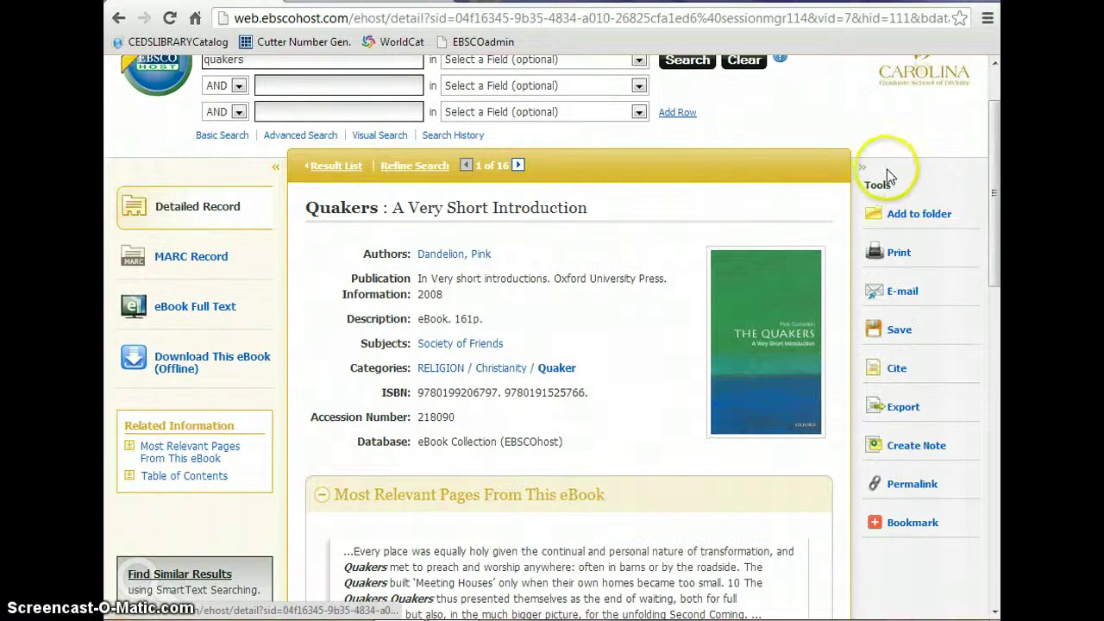
scroll(876, 168, "up", 1)
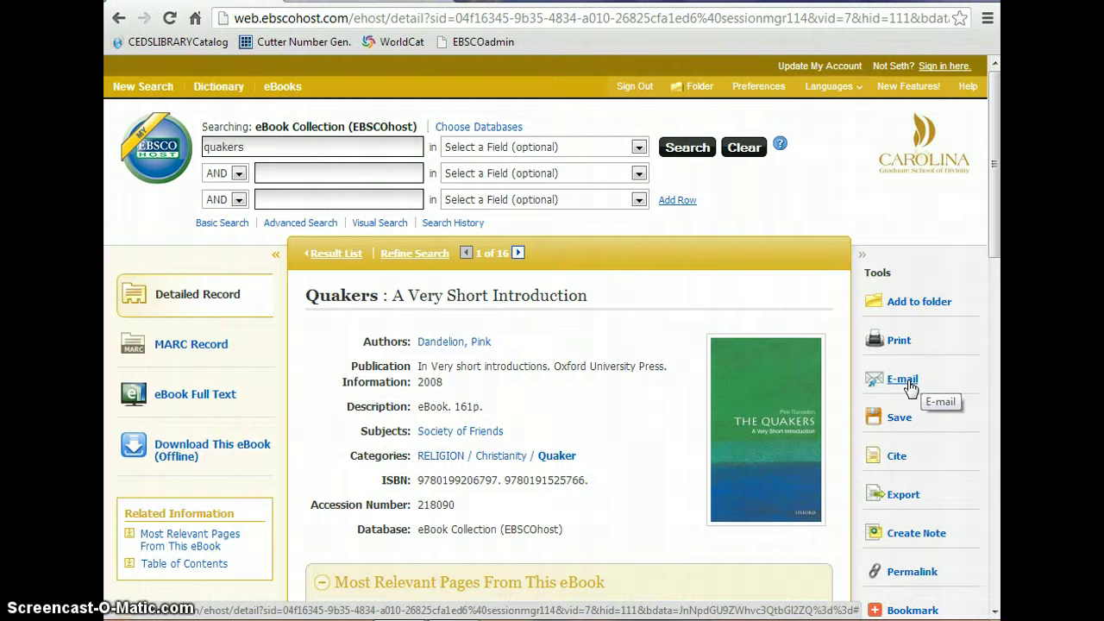
Highlight the book's Chicago/Turabian bibliography citation in the Cite panel, then close the panel.
left_click(901, 420)
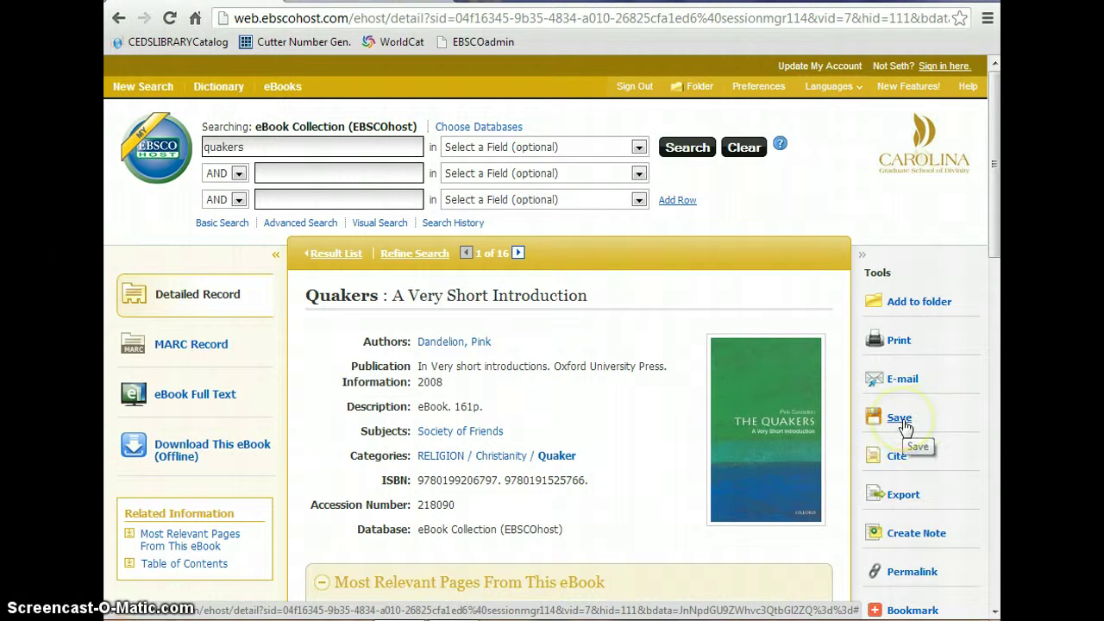
scroll(927, 425, "down", 1)
left_click(897, 375)
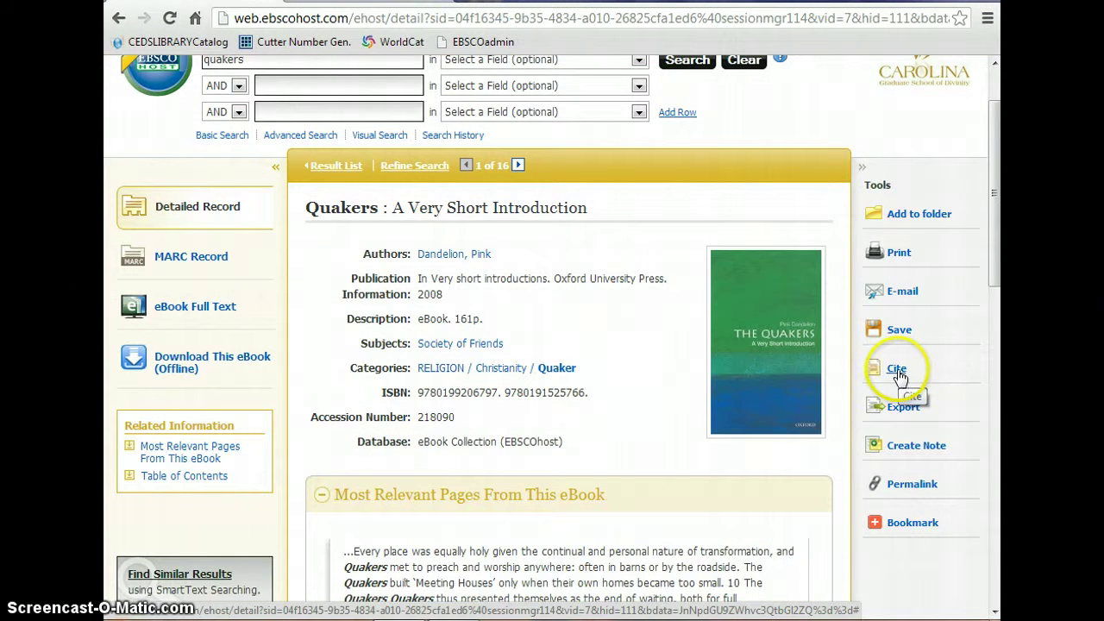
left_click(897, 375)
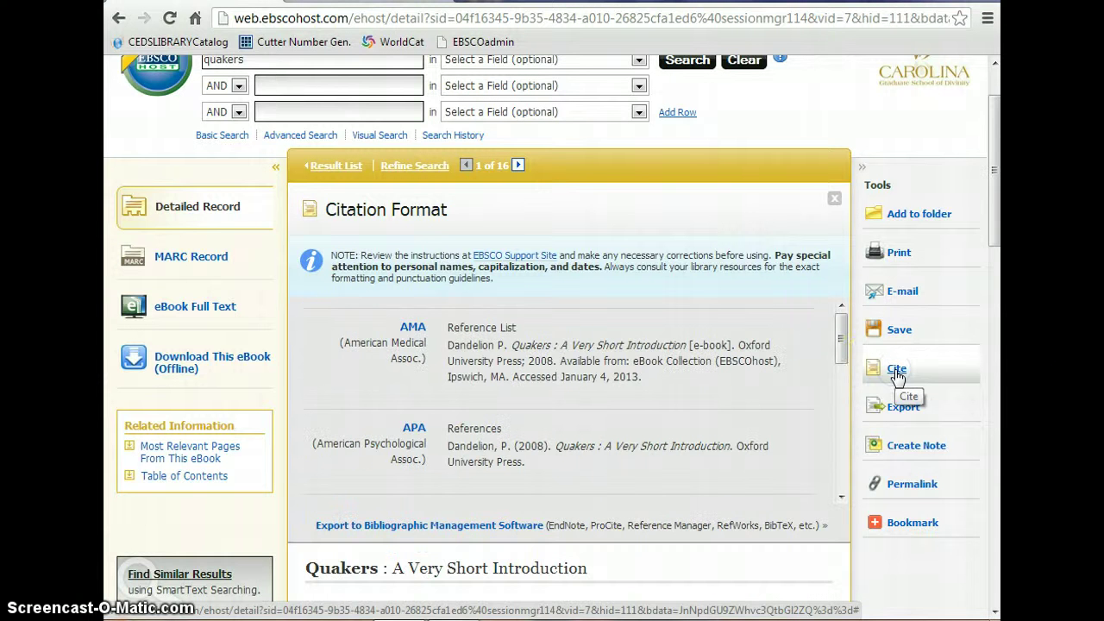
left_click_drag(839, 338, 842, 419)
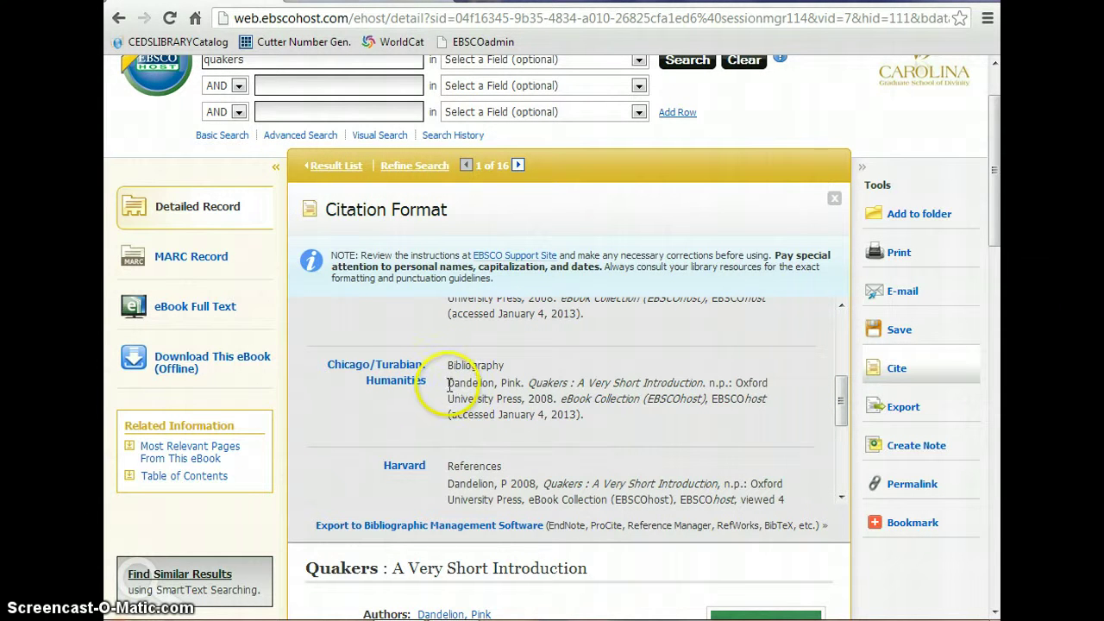
left_click_drag(447, 385, 609, 423)
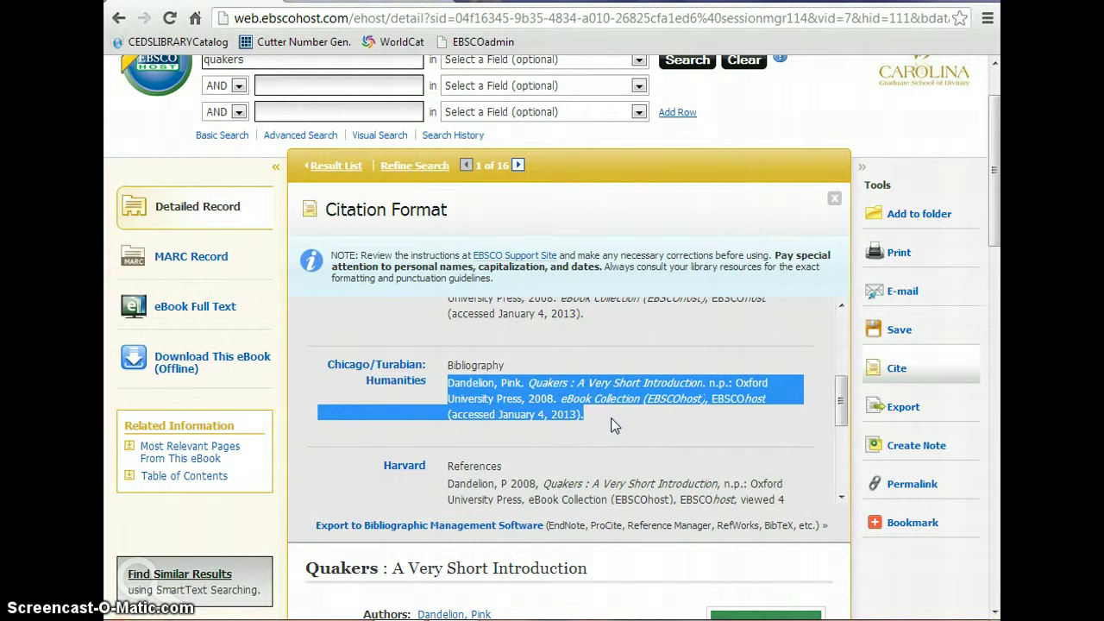
left_click(834, 199)
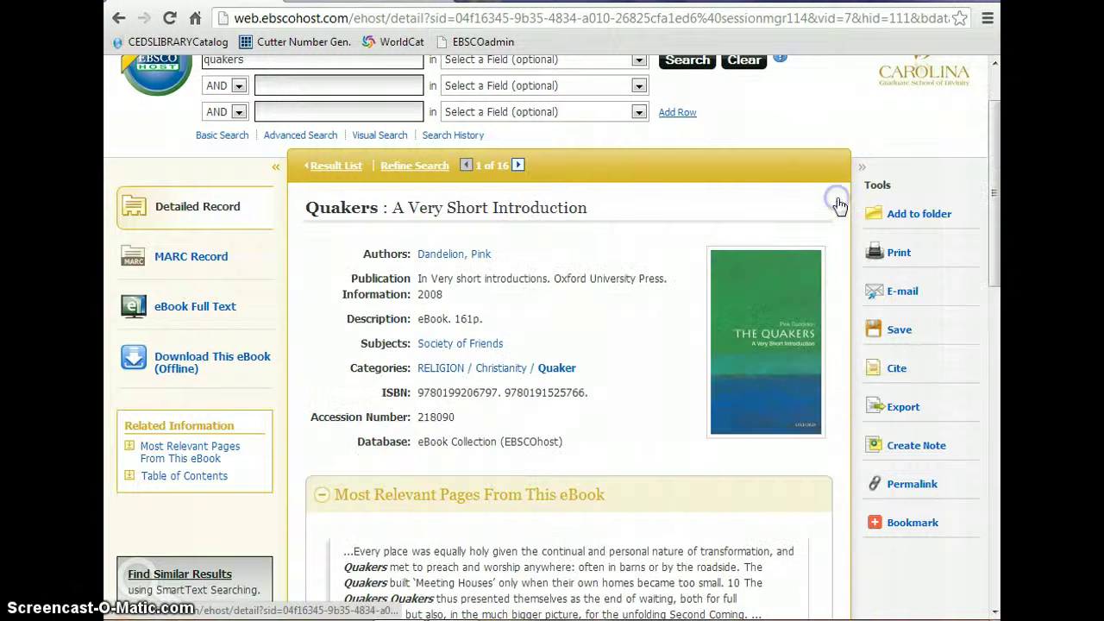